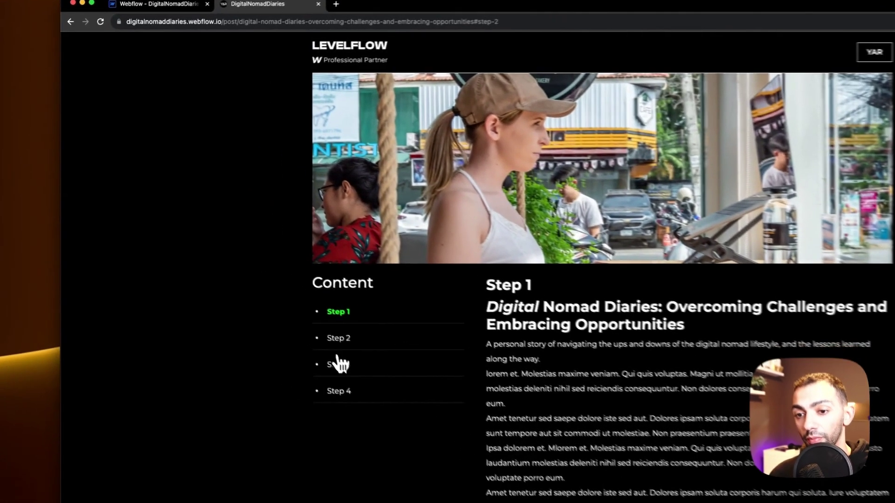
- Jump through the post's table of contents to Steps 2–4 and select the Step 4 heading
click(255, 281)
click(365, 191)
click(358, 215)
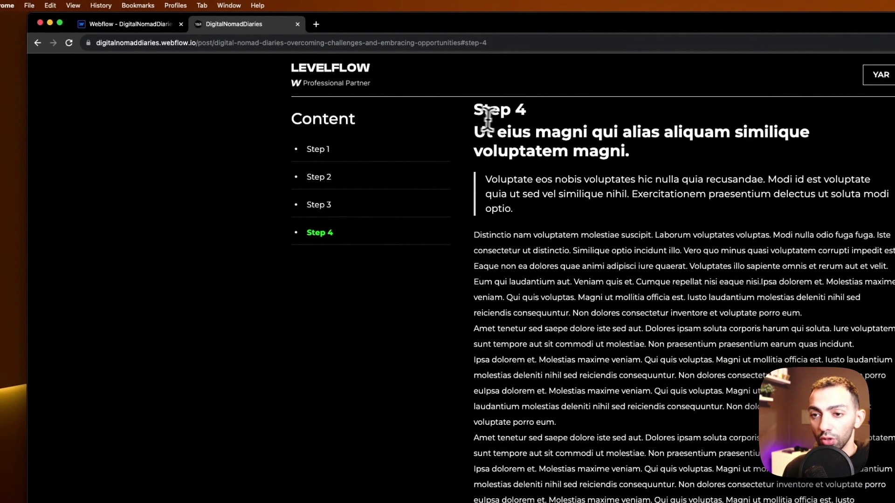
drag(474, 110, 525, 110)
click(499, 108)
triple_click(491, 108)
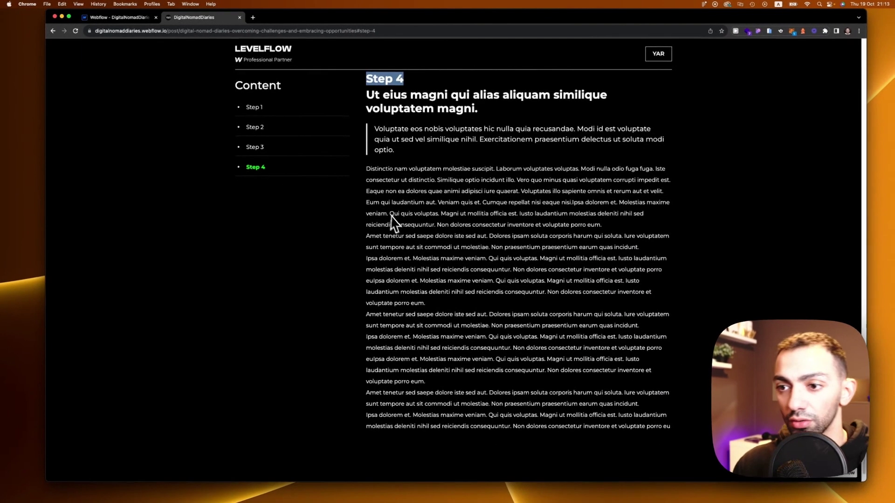
- Scroll the live post to inspect the rendered dividers and newsletter box, then return to Webflow
scroll(392, 223, up, 10)
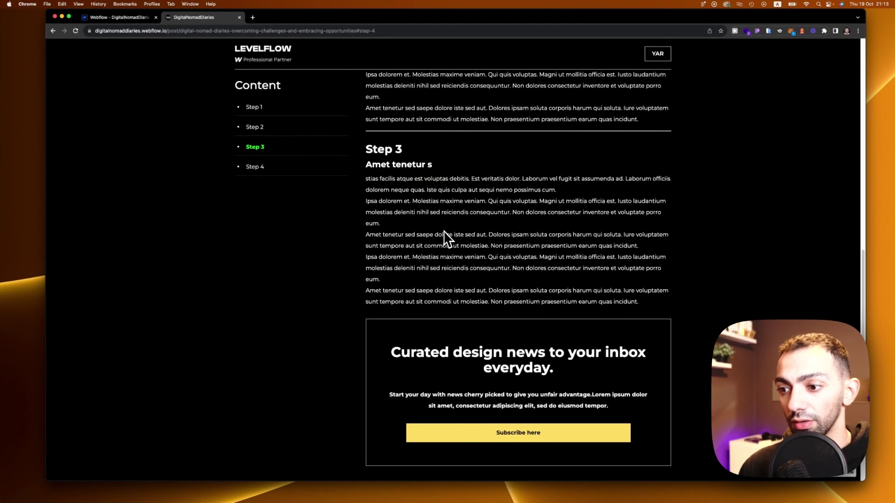
scroll(457, 179, up, 15)
scroll(515, 212, up, 3)
scroll(443, 216, down, 4)
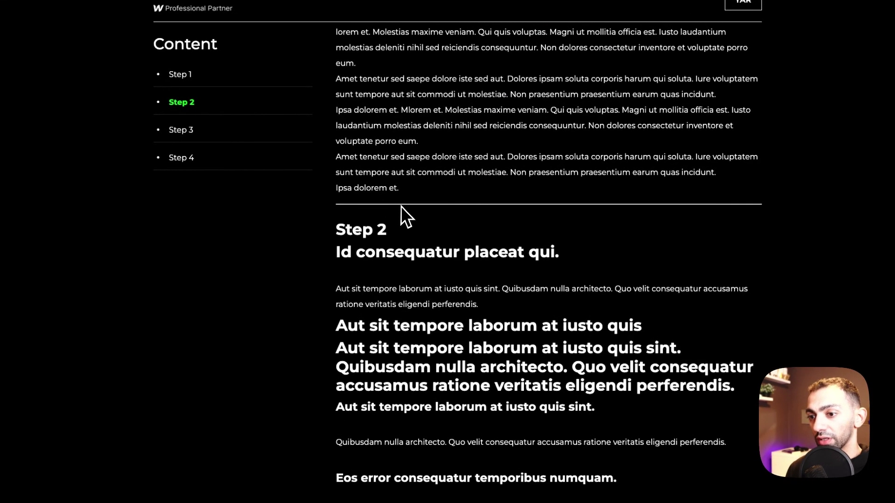
scroll(456, 243, down, 15)
scroll(505, 223, up, 3)
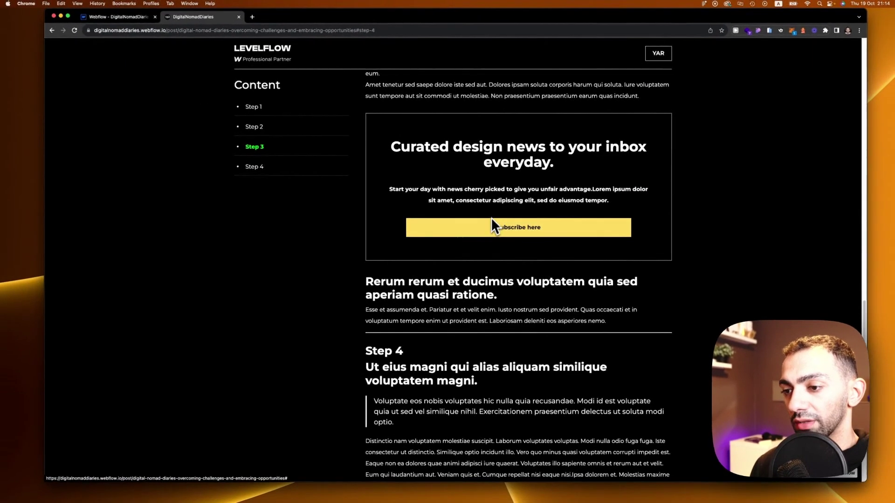
scroll(466, 219, up, 3)
scroll(386, 176, down, 7)
scroll(393, 203, up, 5)
scroll(416, 217, down, 7)
scroll(400, 177, up, 3)
scroll(397, 196, down, 3)
scroll(392, 206, up, 3)
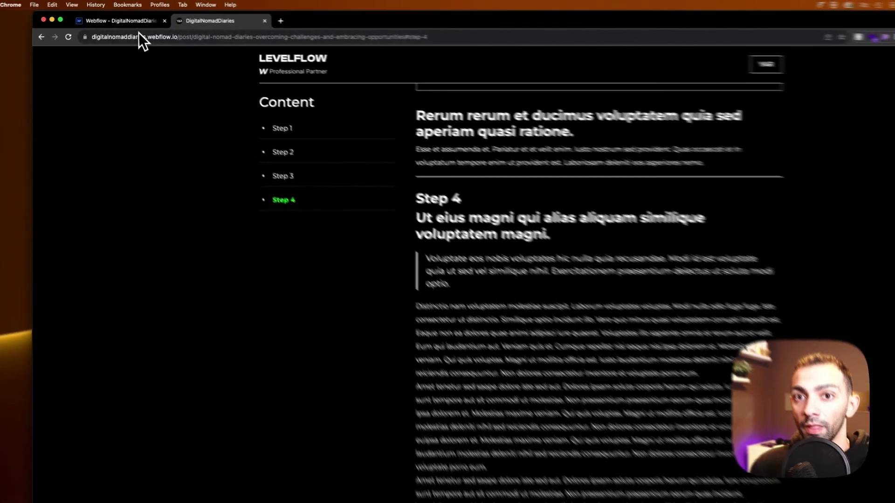
click(119, 17)
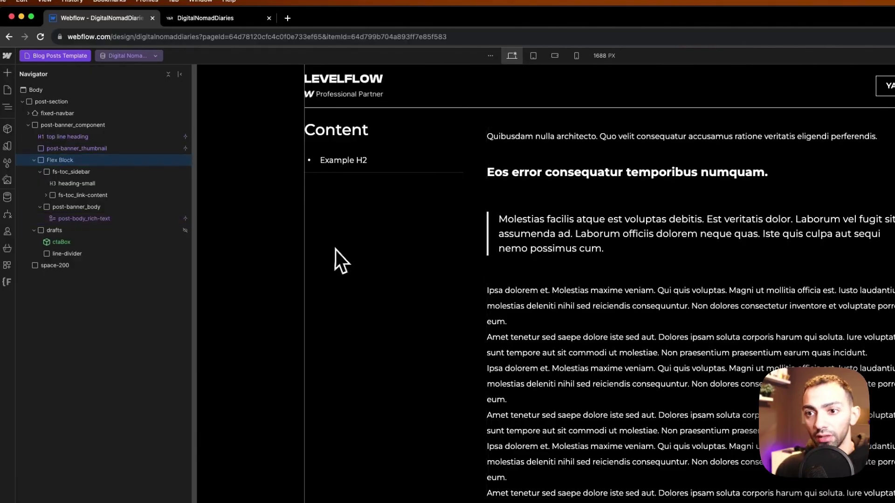
scroll(336, 261, up, 5)
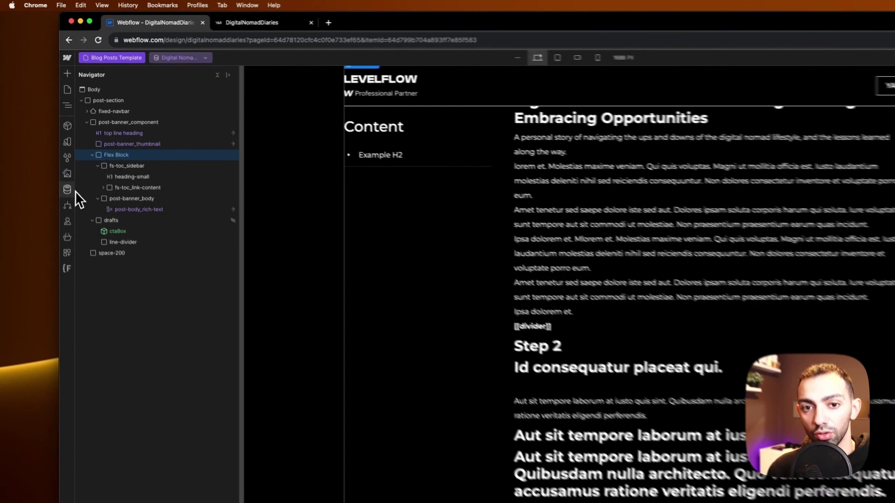
- Copy the [[divider]] placeholder from the Digital Nomad Diaries post in Blog Posts
click(67, 189)
click(111, 93)
click(252, 120)
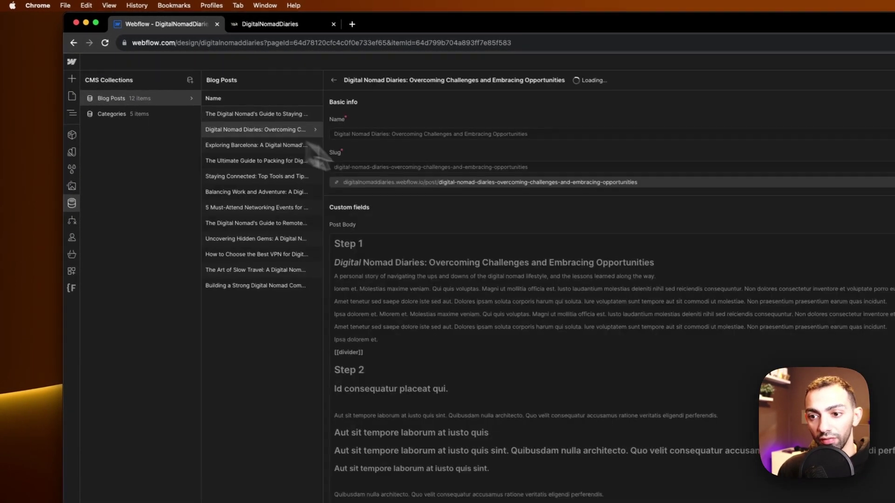
drag(335, 352, 388, 351)
key(ctrl+c)
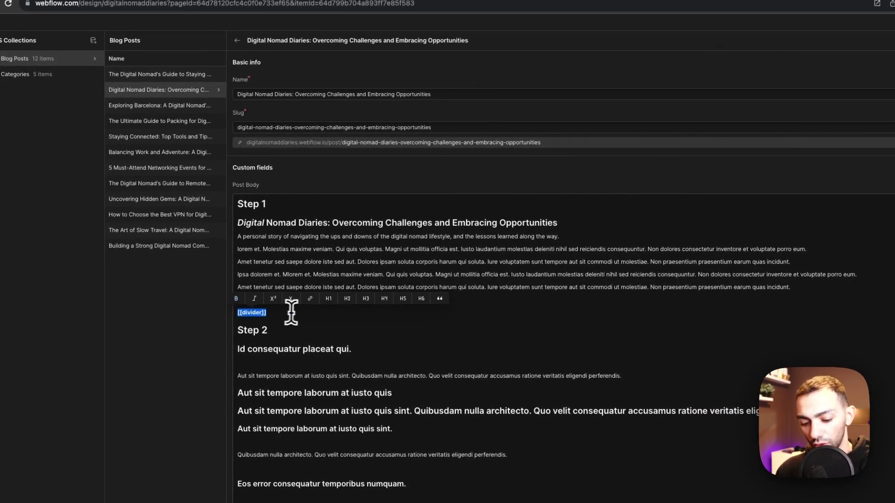
- Paste [[divider]] on its own line after the Staying Healthy post's first paragraph
click(189, 79)
click(783, 195)
key(Return)
key(ctrl+v)
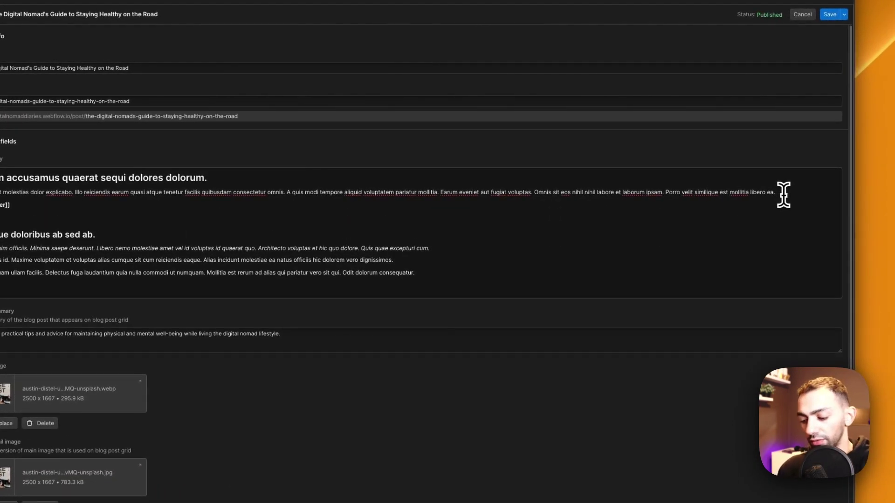
key(BackSpace)
- Add a new blank line below the paragraph ending 'dignissimos.'
click(421, 250)
key(Return)
text(>>)
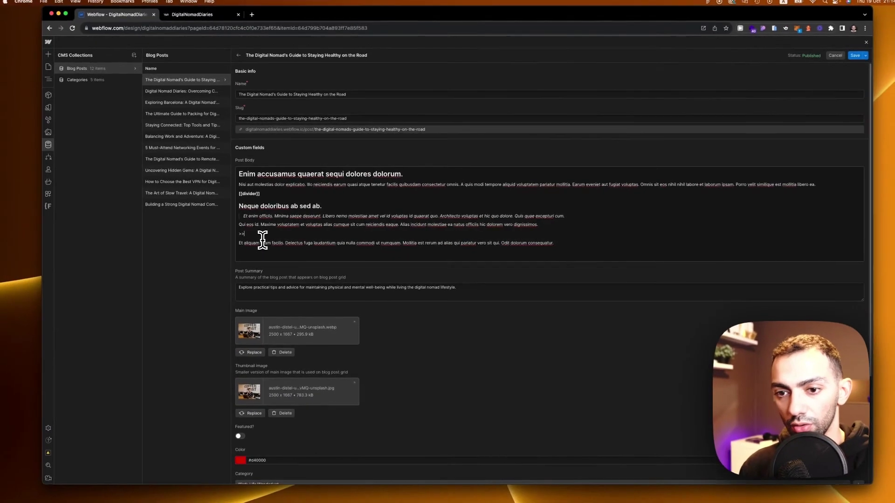
key(BackSpace)
key(BackSpace)
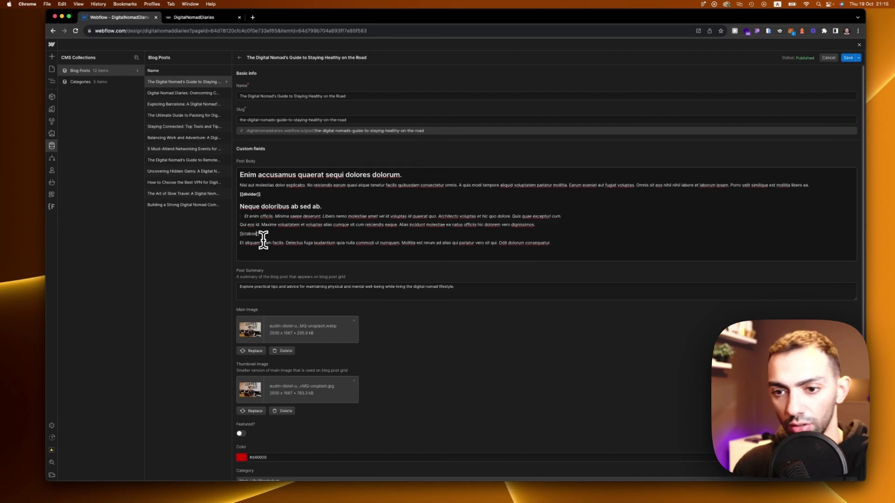
- Save the Staying Healthy edits, copy the Diaries post's [[cta]] line, and select its ctabox word
click(215, 103)
click(591, 327)
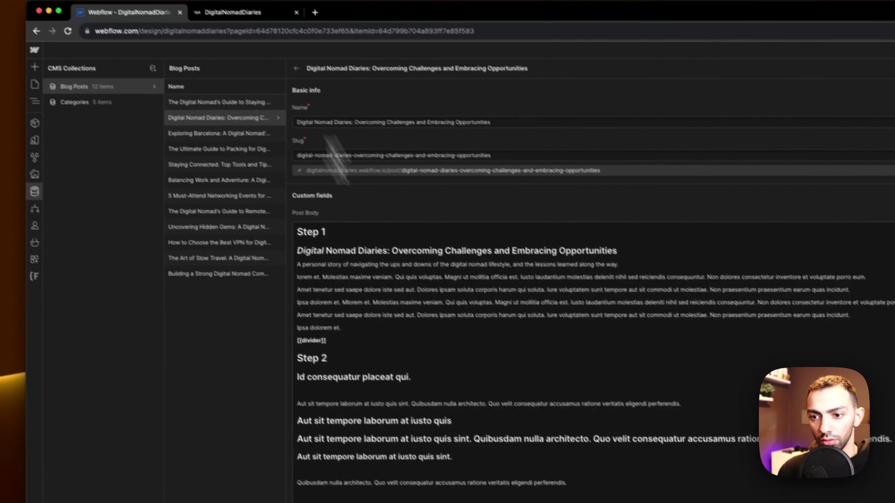
scroll(410, 385, down, 10)
click(250, 214)
triple_click(251, 203)
click(175, 59)
double_click(251, 267)
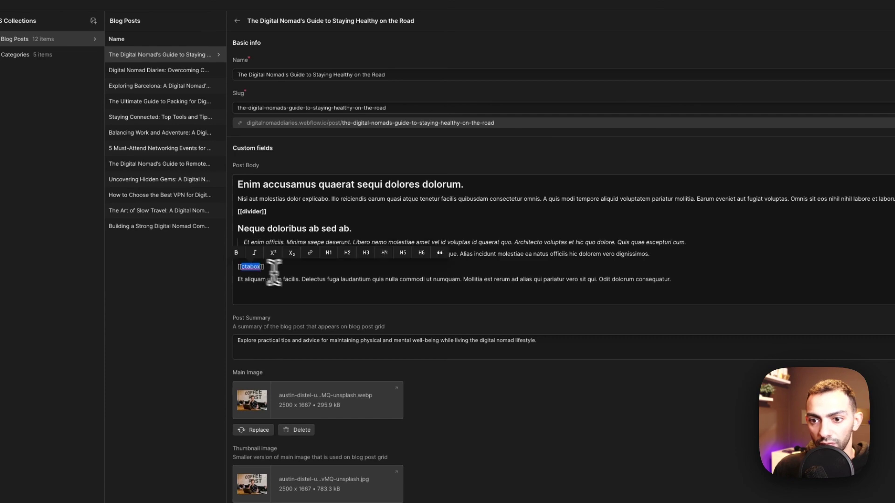